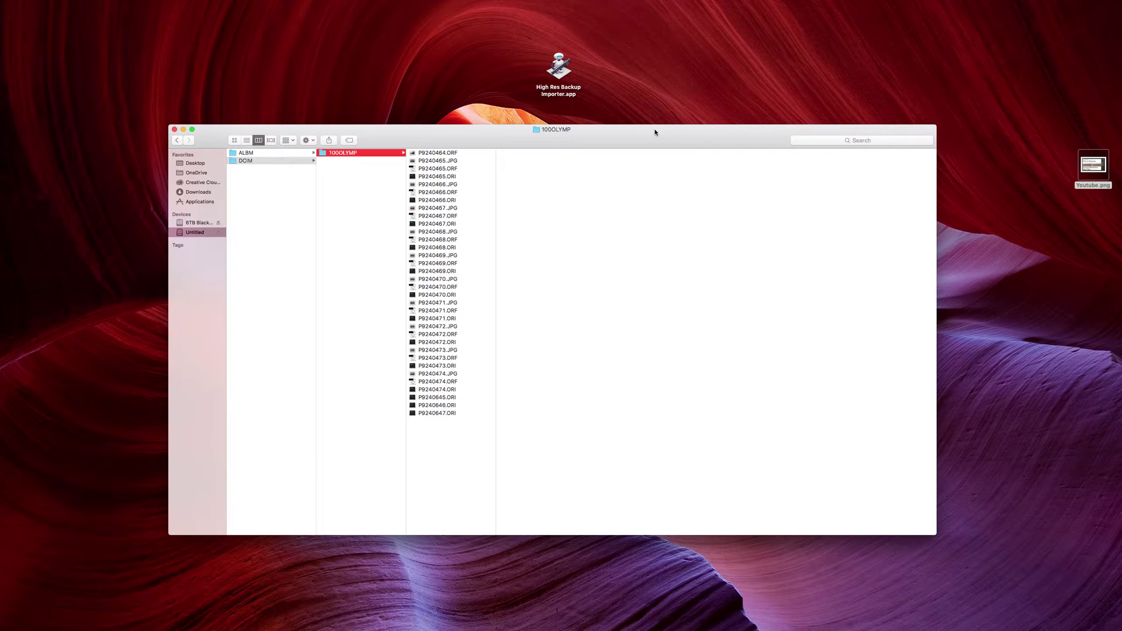
Preview the raw file P9240464.ORF, which shows a person holding a colour chart.
left_click(429, 155)
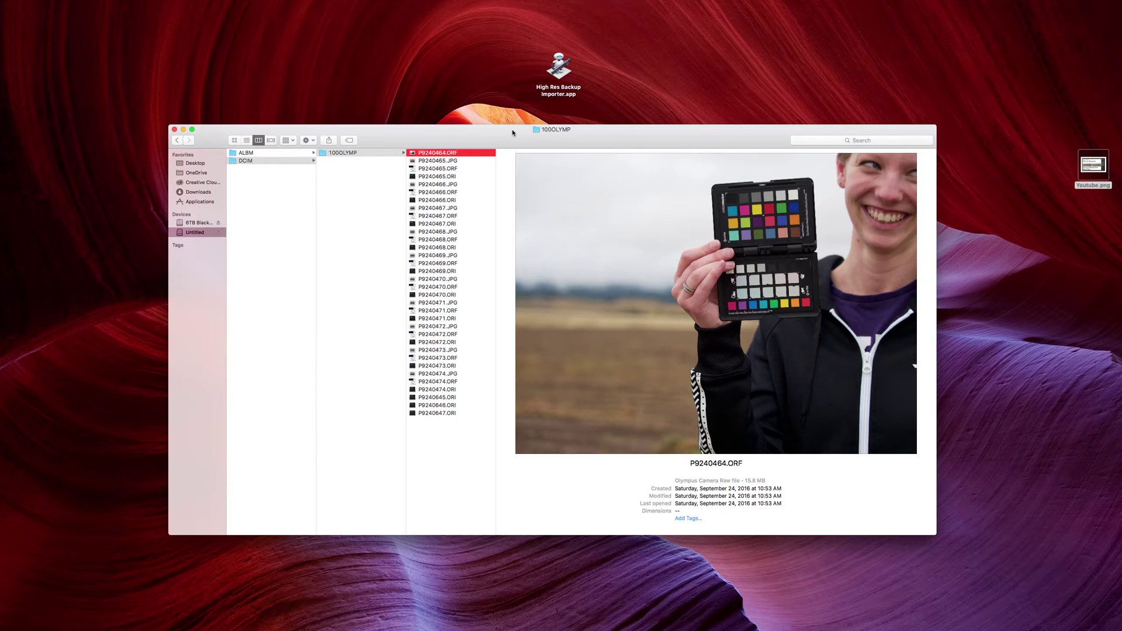
Compare the previews of P9240465.JPG, P9240465.ORF and the hidden 14.1 MB P9240465.ORI.
left_click(459, 162)
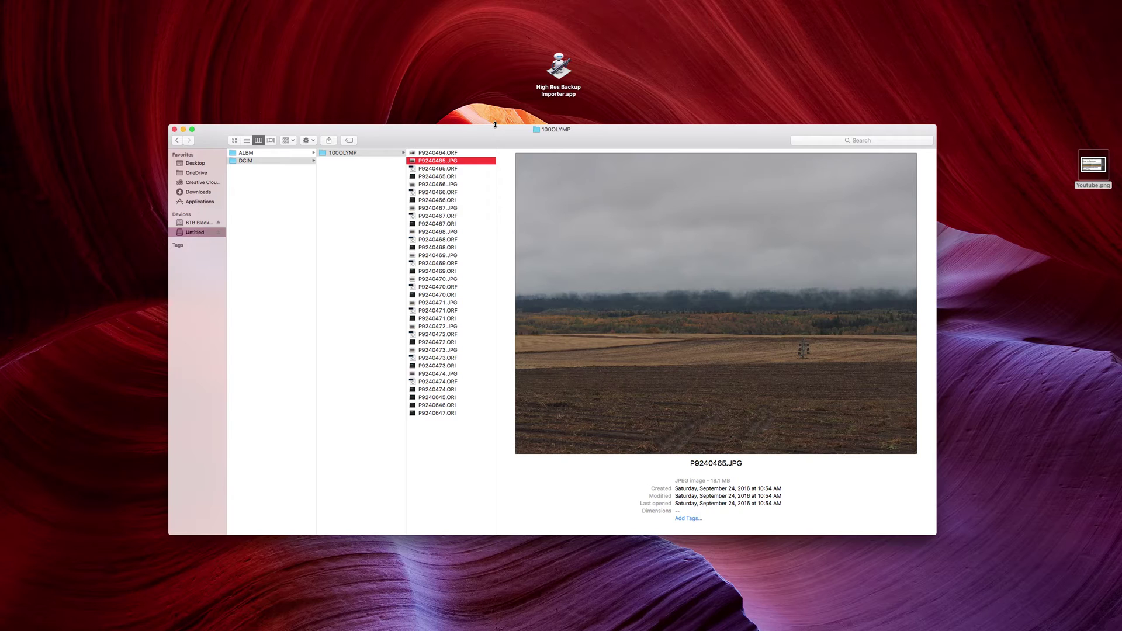
key("Down")
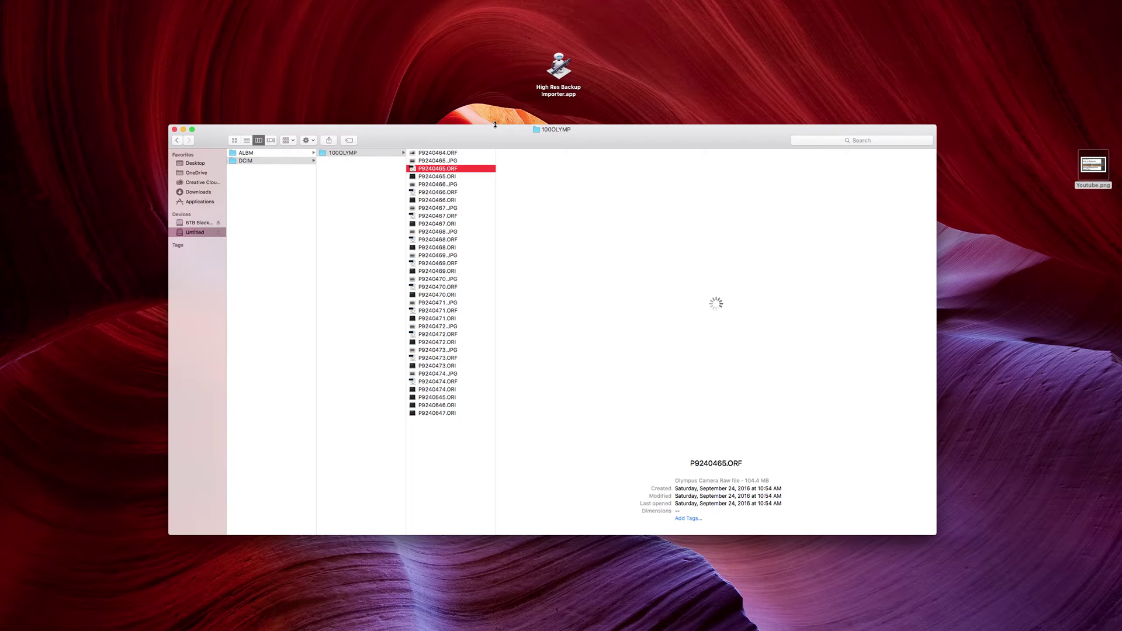
key("Down")
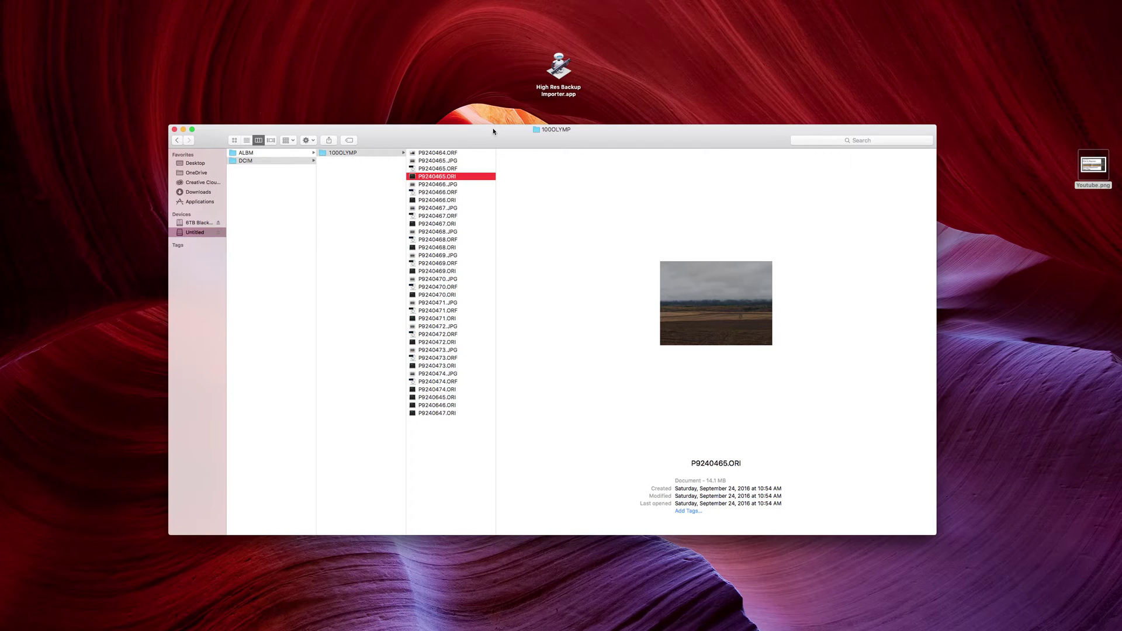
Re-check the three P9240465 files' previews and begin renaming P9240465.ORI.
left_click(446, 177)
left_click(441, 163)
left_click(435, 176, "shift")
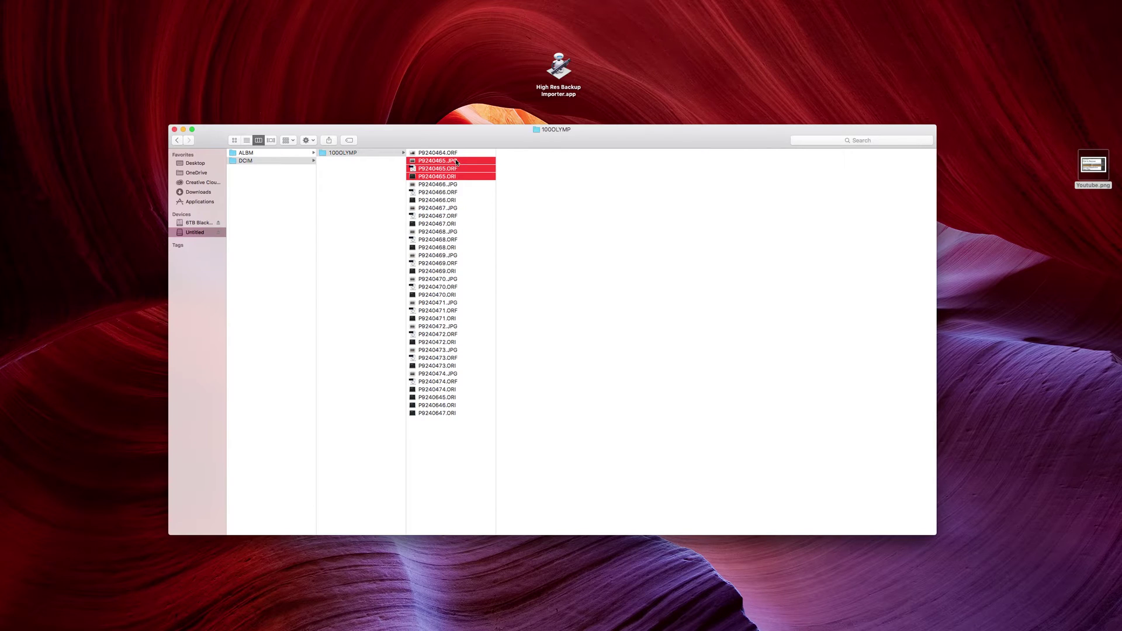
left_click(455, 161)
left_click(454, 168)
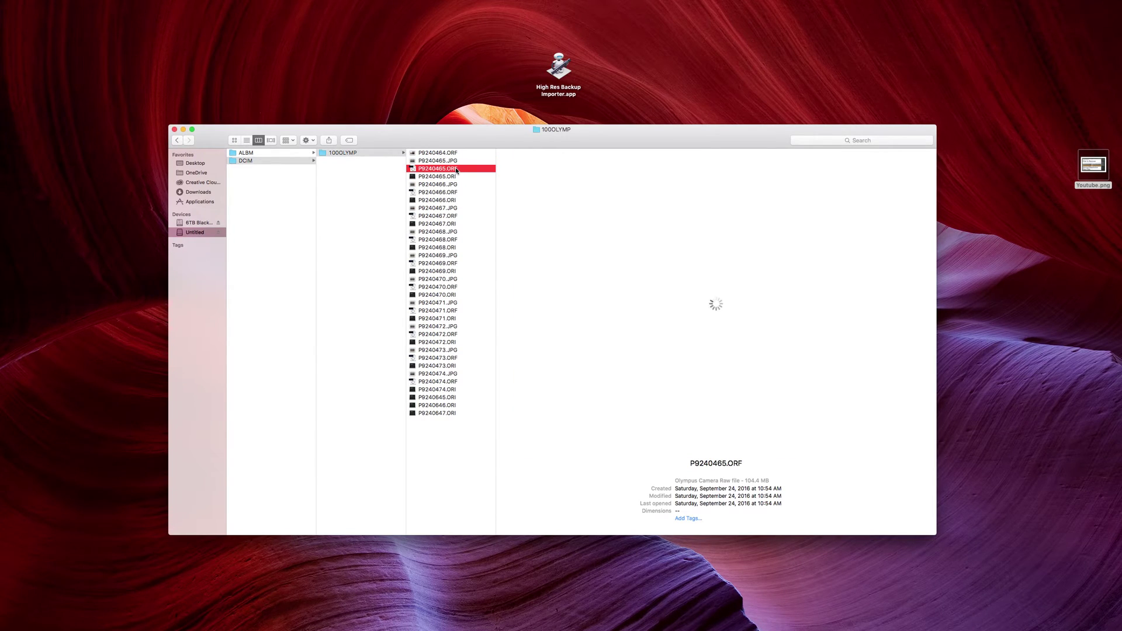
left_click(461, 177)
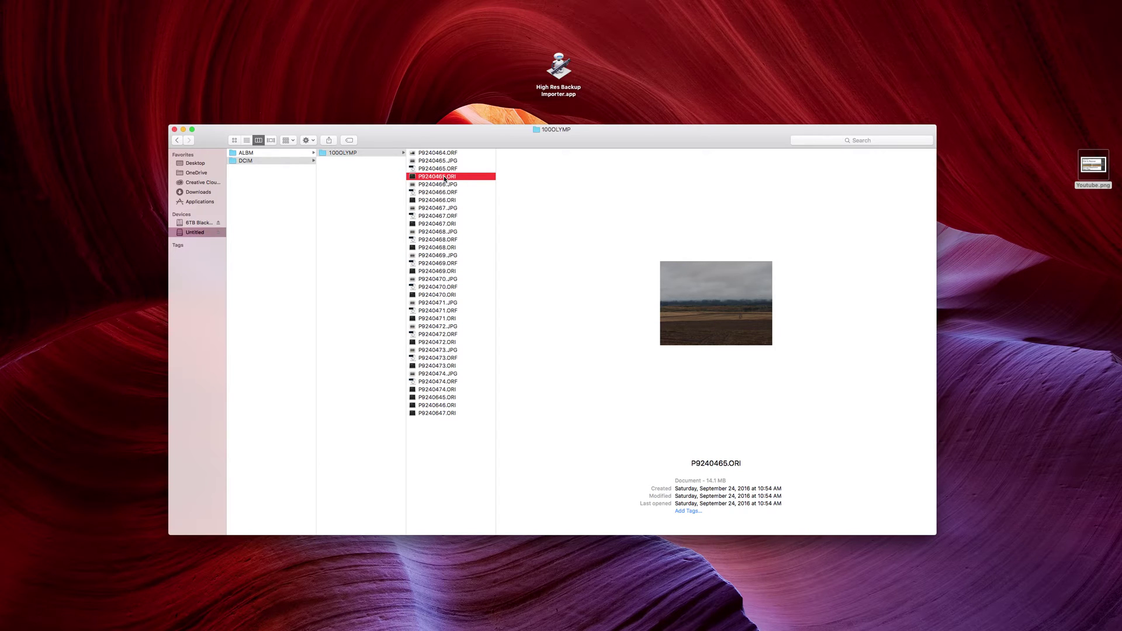
left_click(446, 177)
Rename P9240465.ORI to P9240465-2.ORF and accept the .ORF extension change.
left_click(444, 176)
type("-2")
key("BackSpace")
type("F")
key("Return")
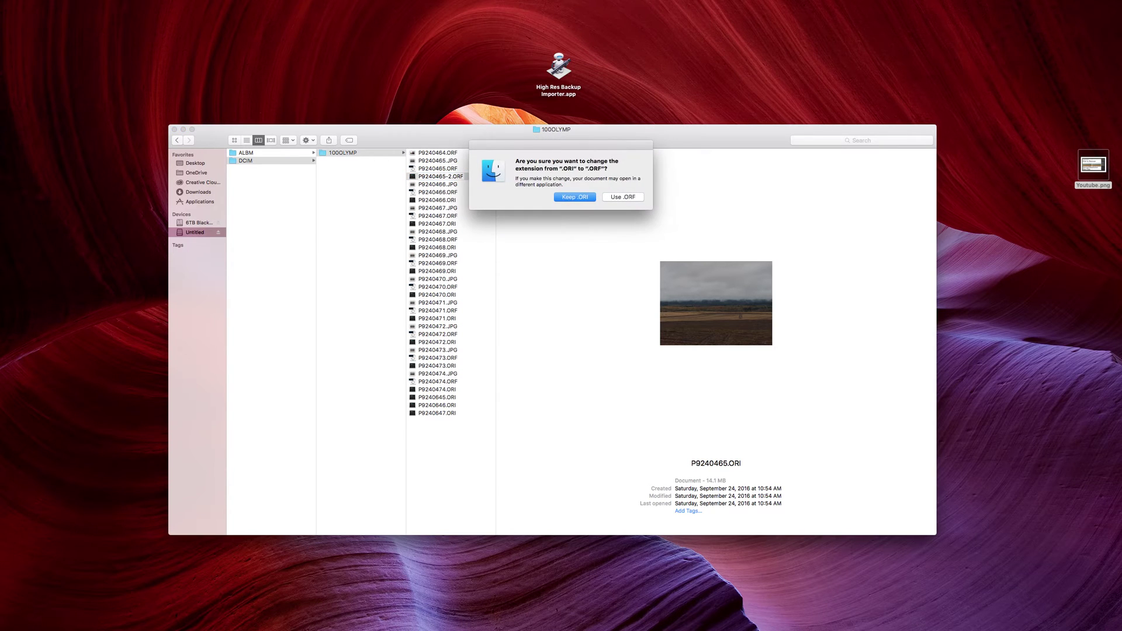
left_click(622, 198)
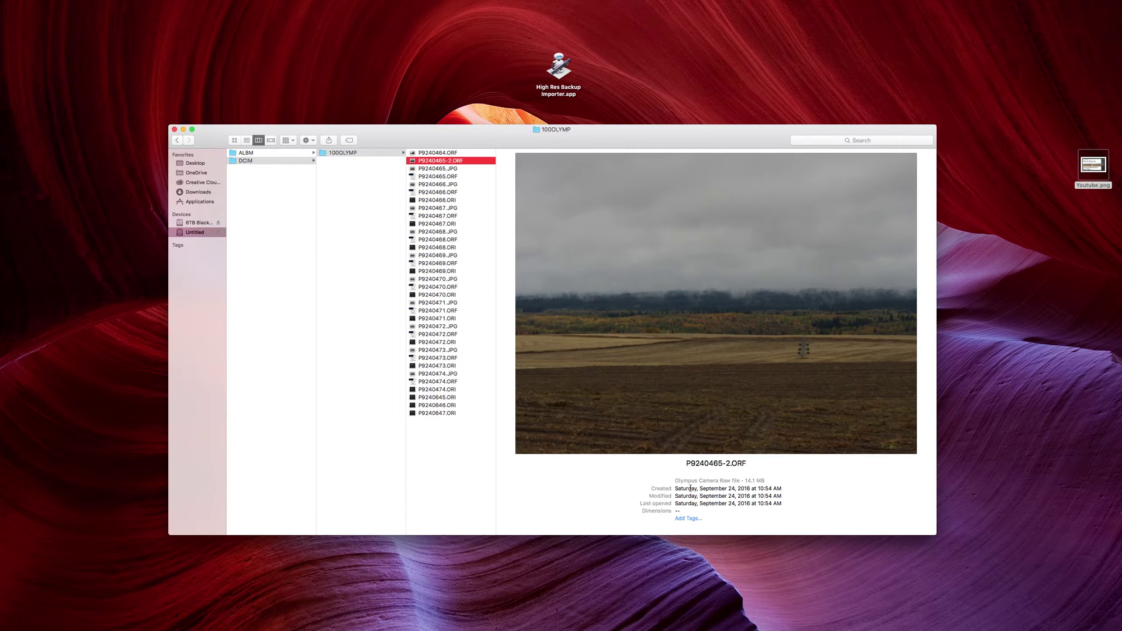
Open P9240465-2.ORF with Adobe Photoshop.
right_click(427, 163)
mouse_move(478, 247)
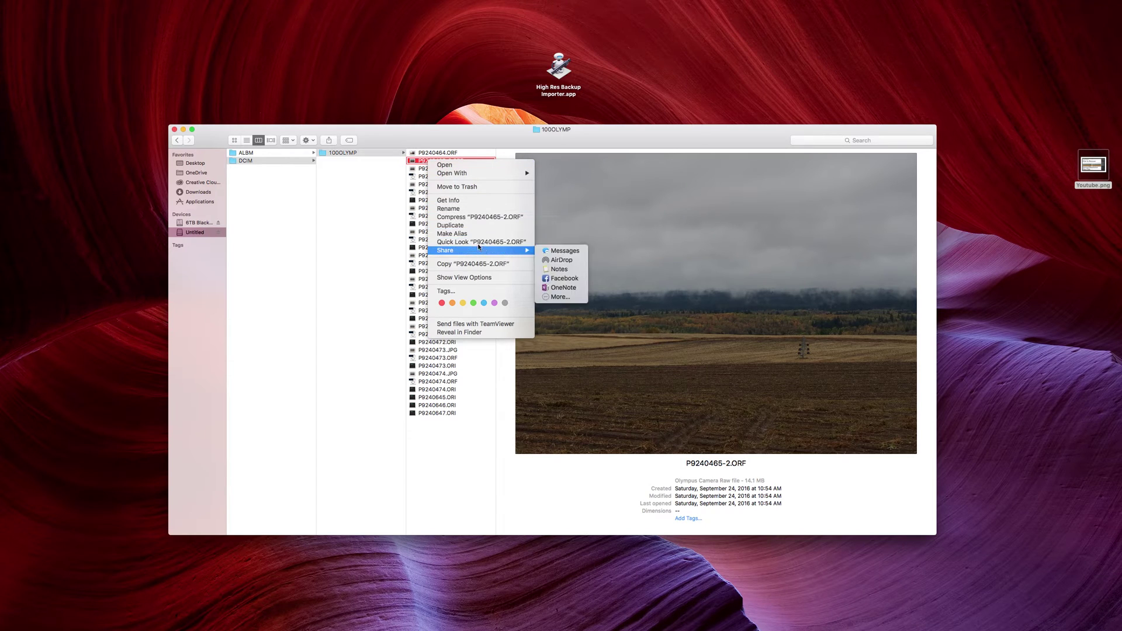
mouse_move(468, 173)
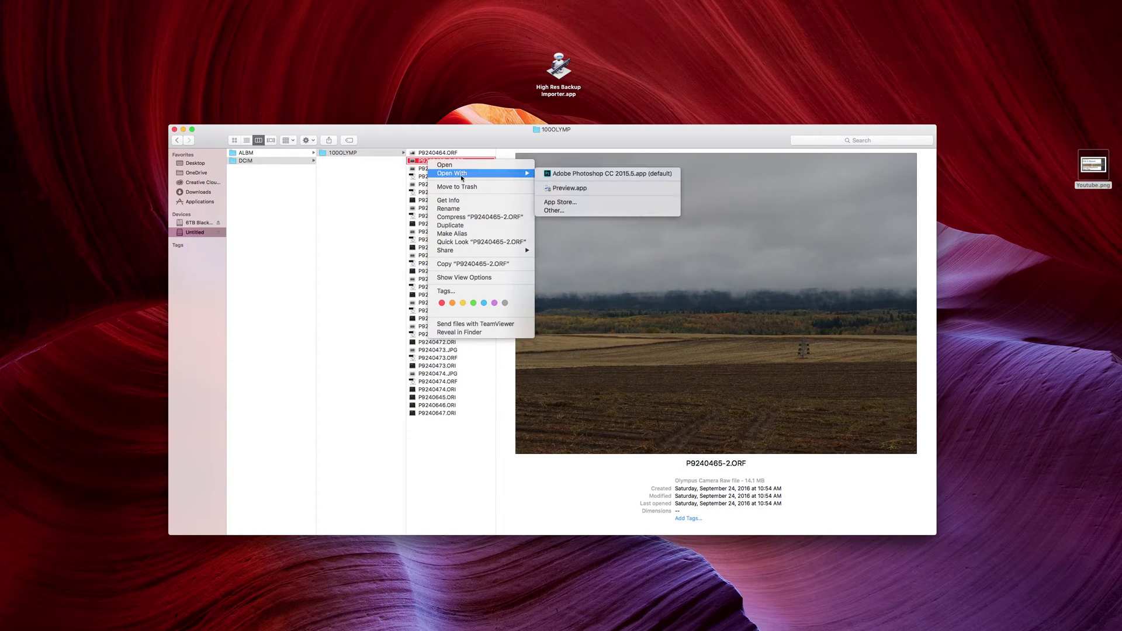
left_click(553, 176)
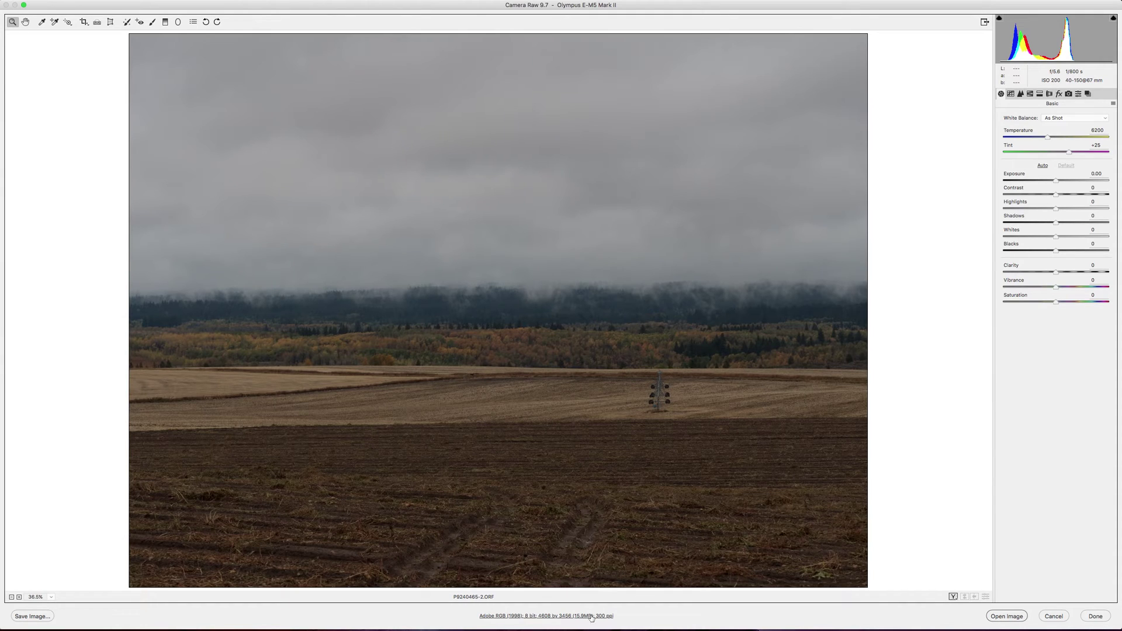
Cancel Camera Raw, leaving the 4608 by 3456 E-M5 Mark II raw image unprocessed.
left_click(1056, 617)
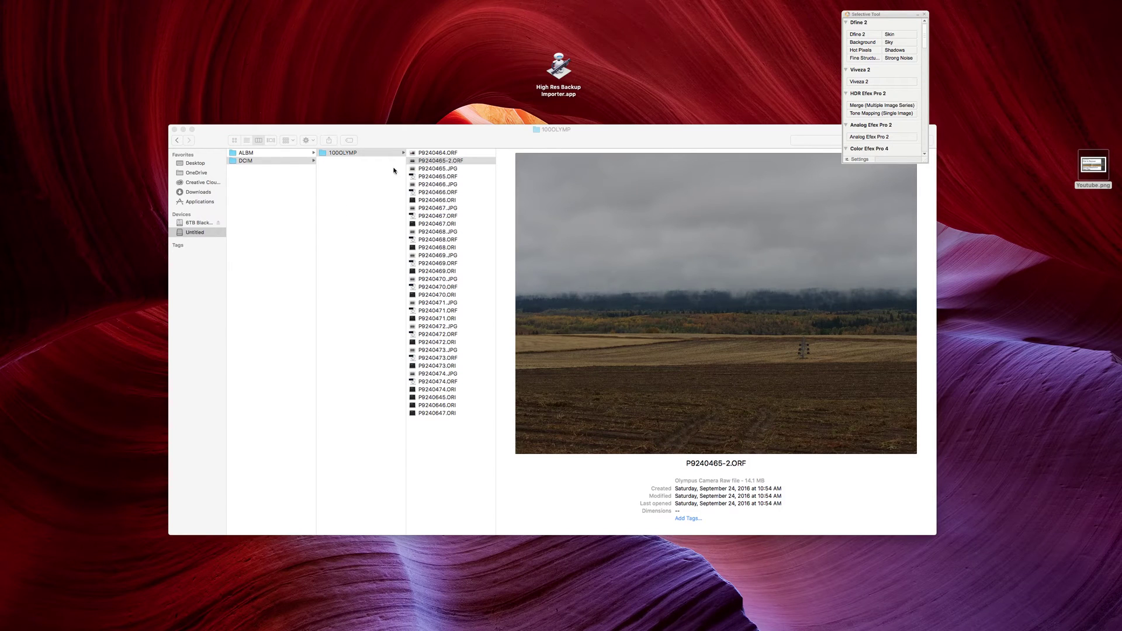
Rename P9240465-2.ORF back to P9240465.ORI and confirm the .ORI extension.
left_click(450, 162)
key("Return")
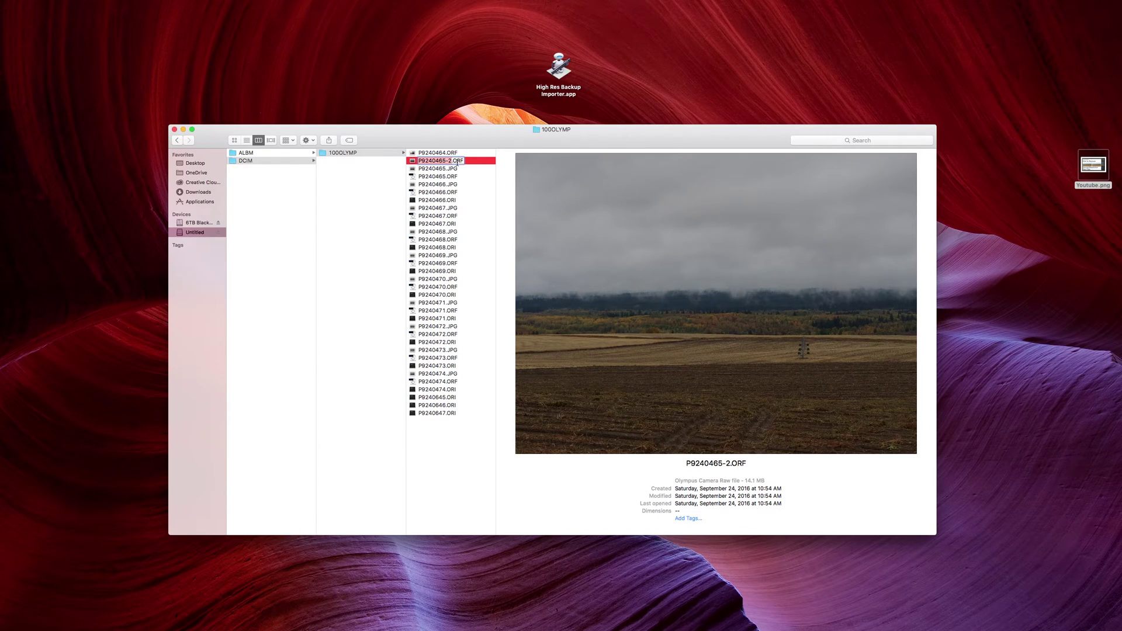
key("Right")
key("BackSpace")
key("BackSpace")
key("BackSpace")
key("Return")
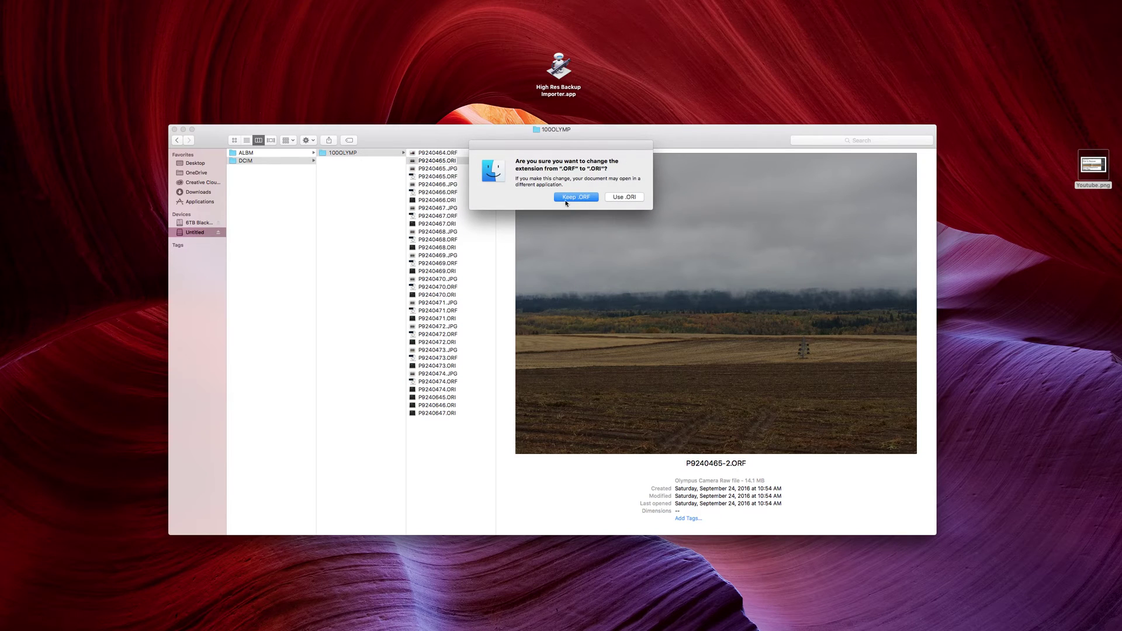
left_click(632, 199)
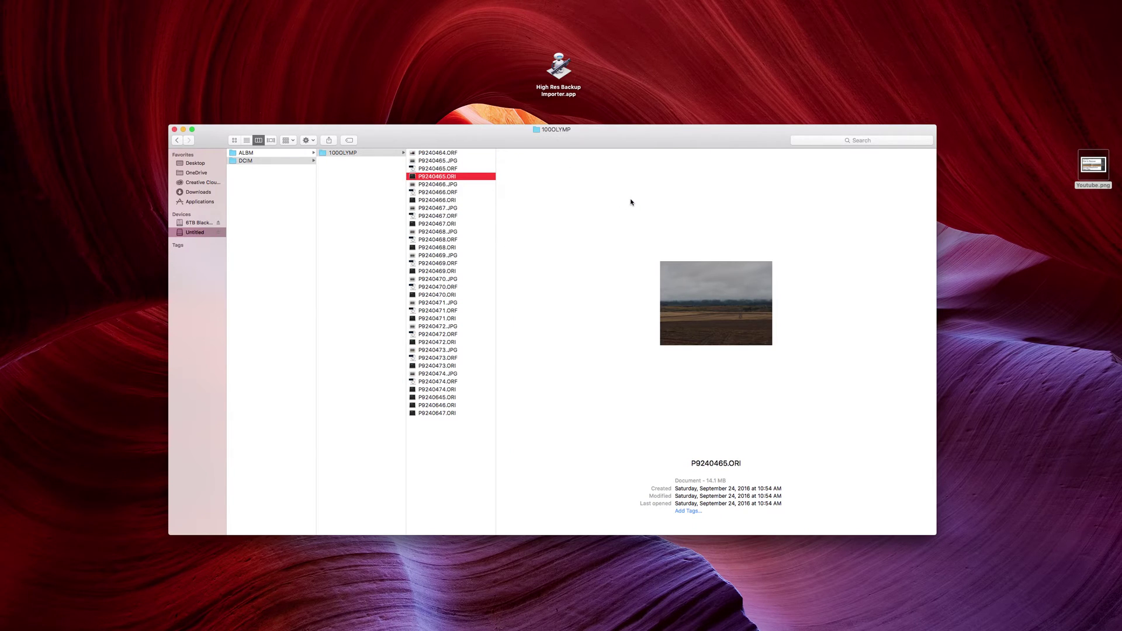
Preview P9240464.ORF and the restored P9240465.ORI, then launch High Res Backup Importer.app.
left_click(450, 153)
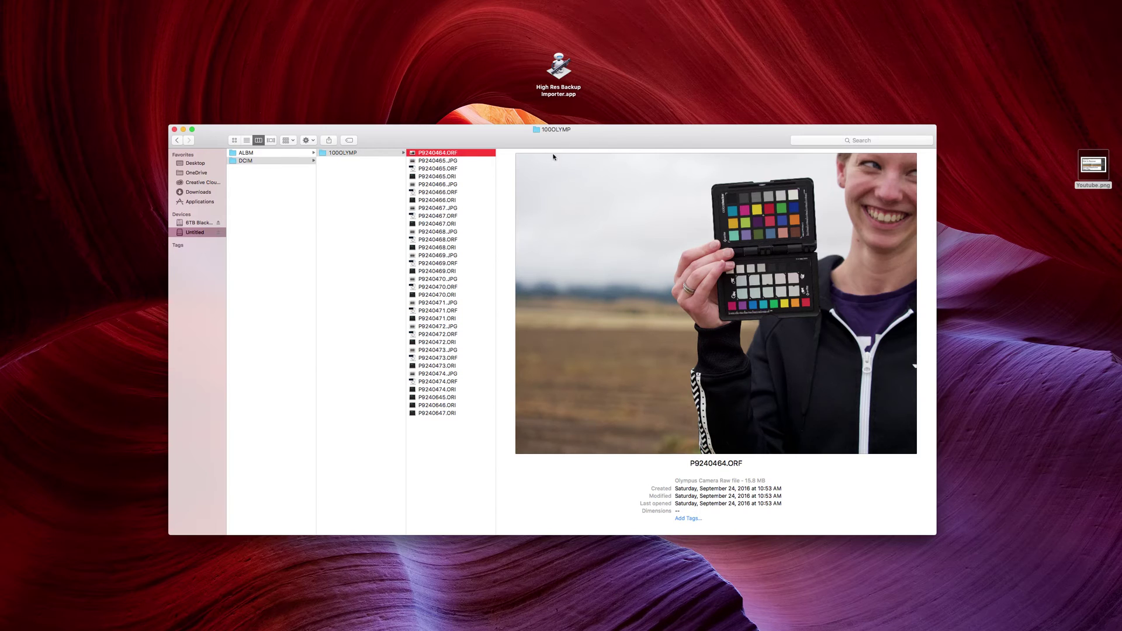
left_click(450, 177)
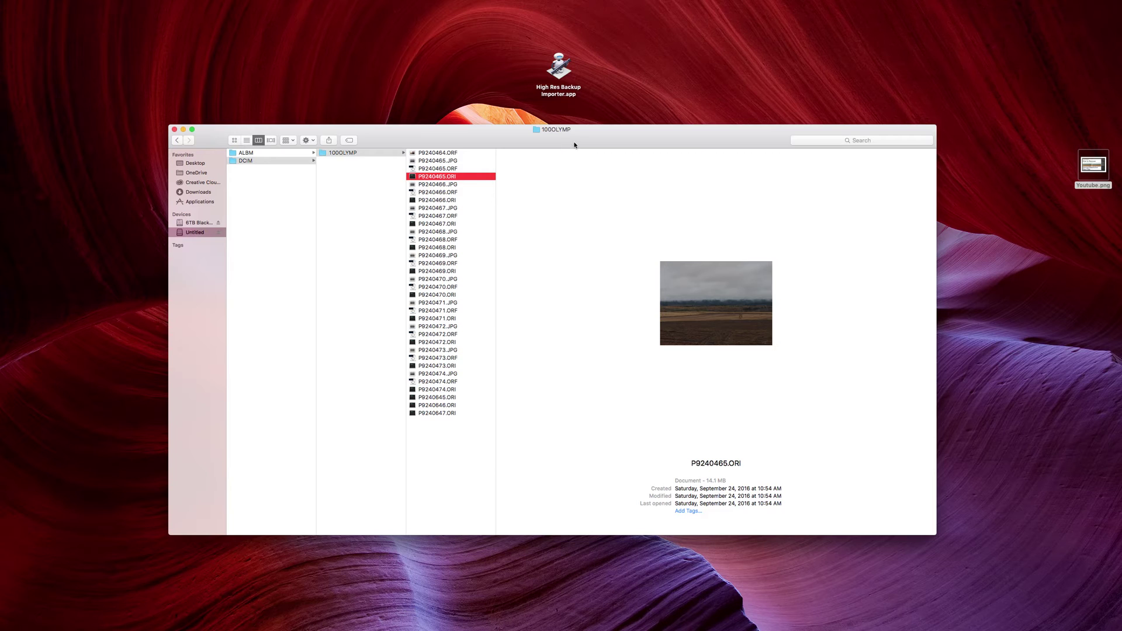
left_click(449, 152)
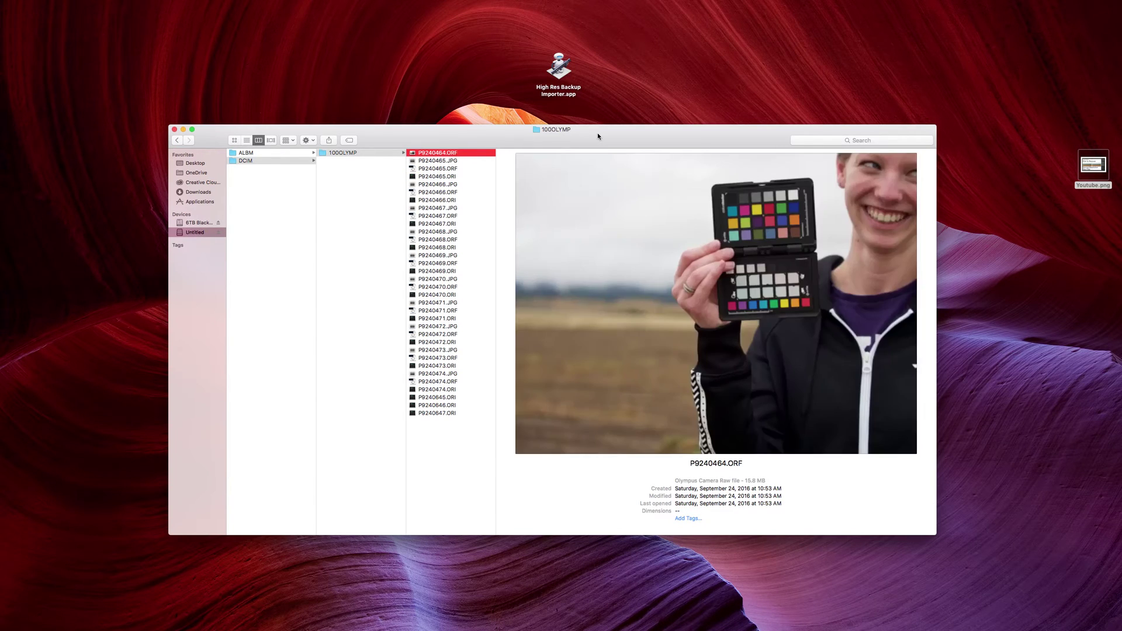
left_click_drag(597, 136, 600, 136)
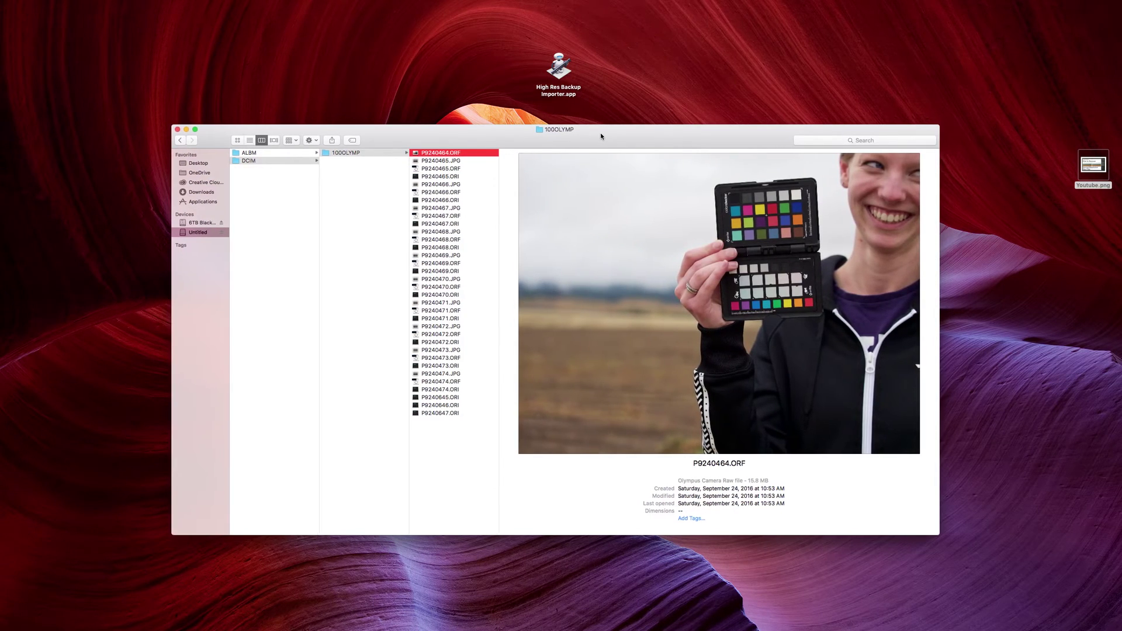
left_click(564, 71)
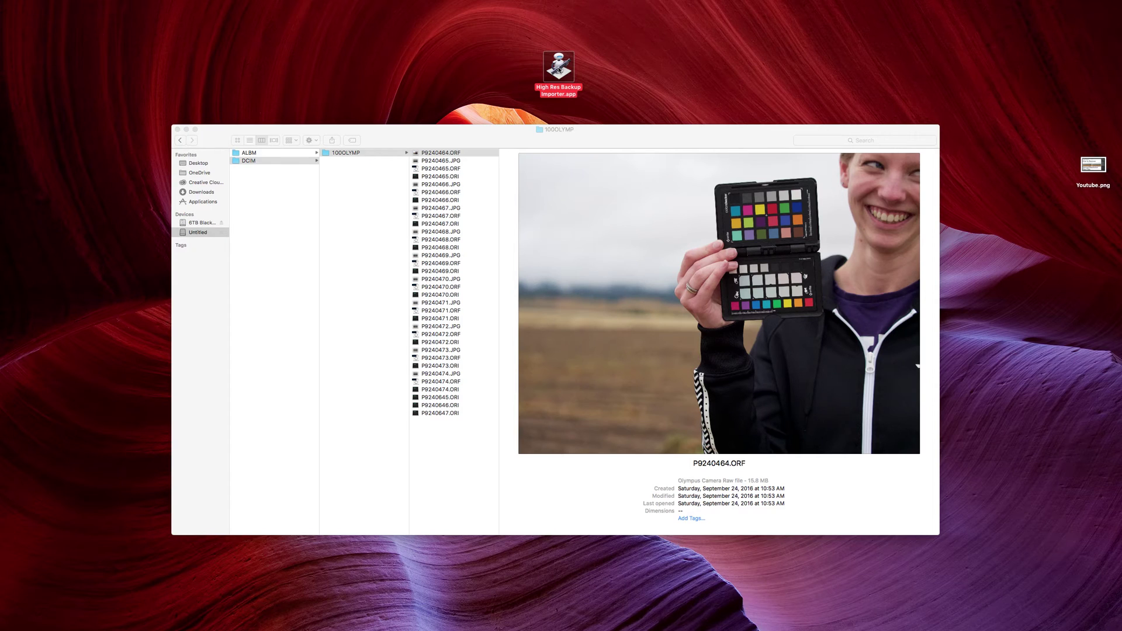
double_click(558, 69)
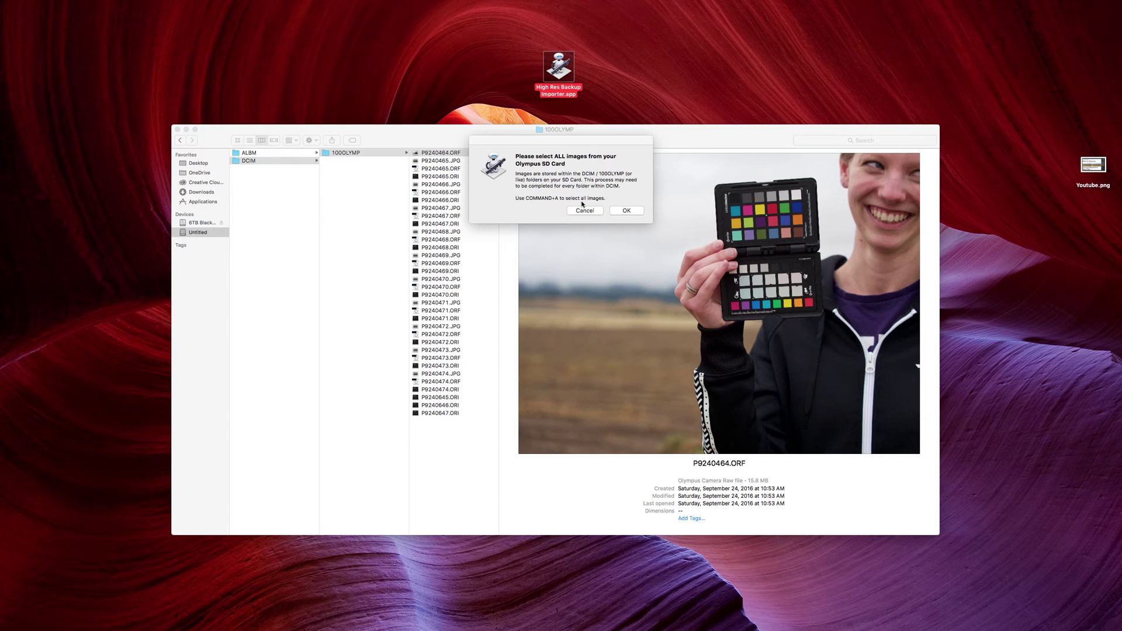
Accept the 'select ALL images' prompt and open the card's 100OLYMP folder in the chooser.
left_click(627, 210)
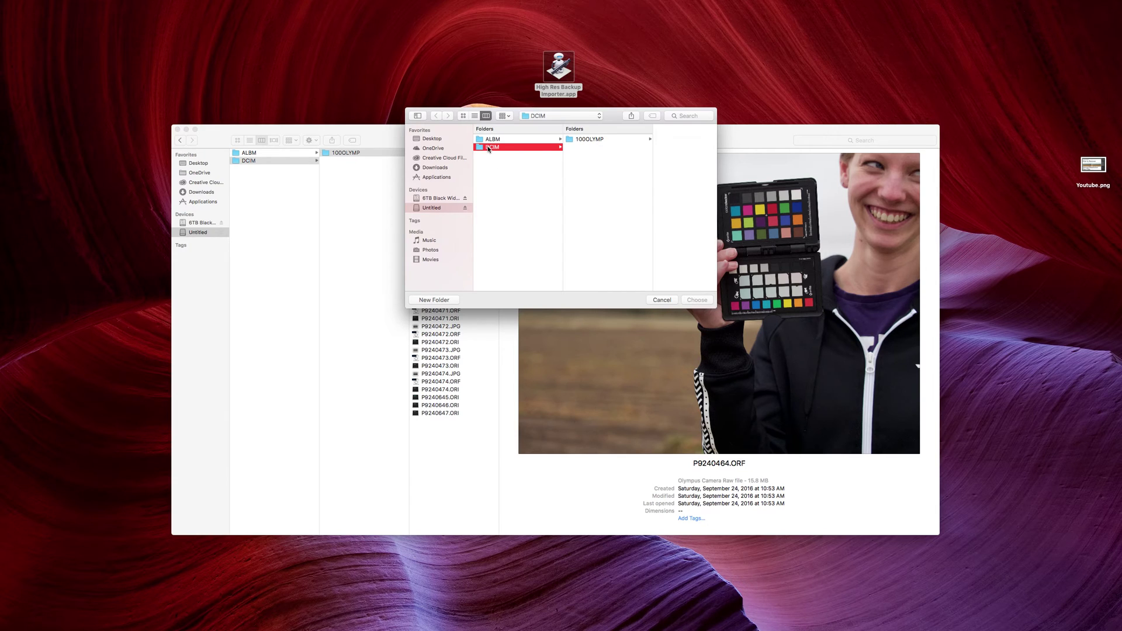
left_click(593, 142)
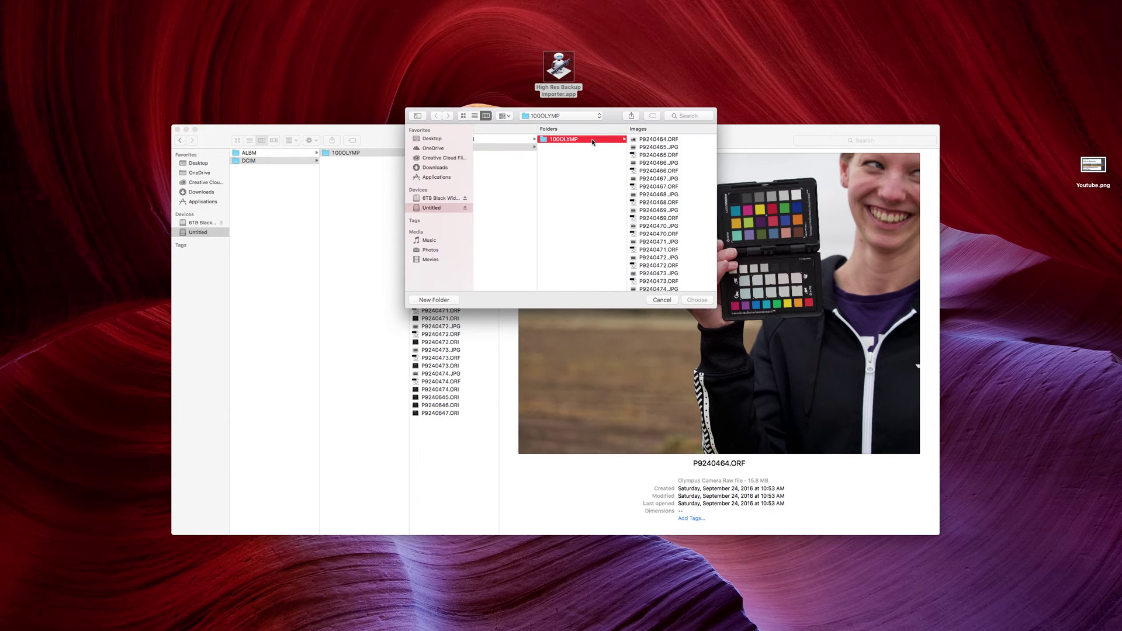
Select every file in 100OLYMP with Command+A, choose them, and approve the High-Resolution scan.
left_click(648, 141)
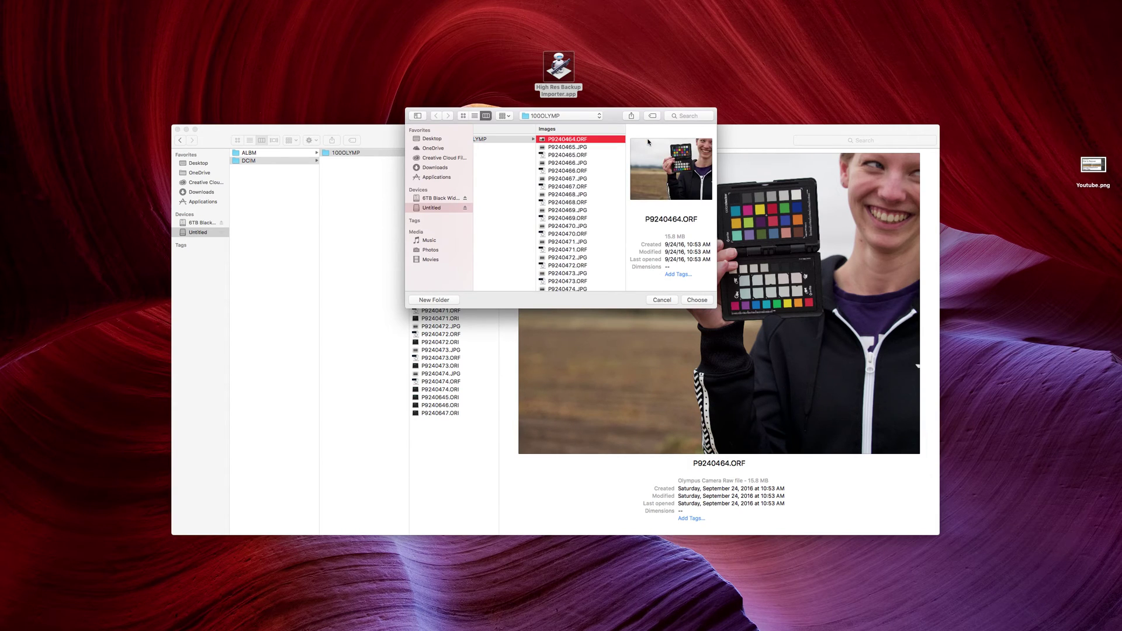
key("super+a")
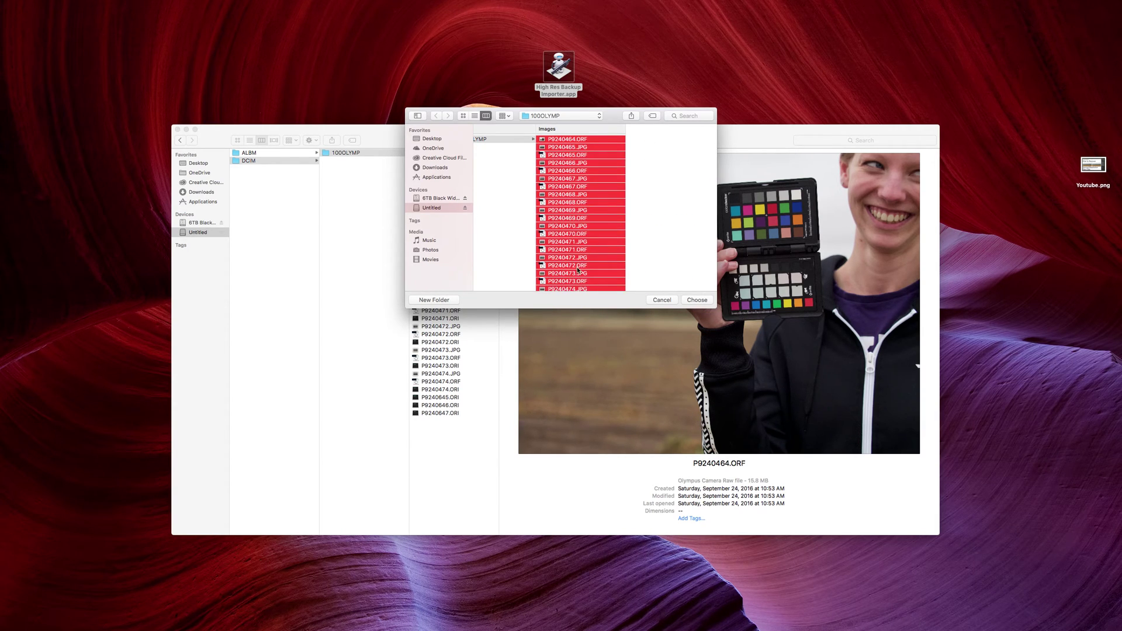
scroll(578, 270, "up", 1)
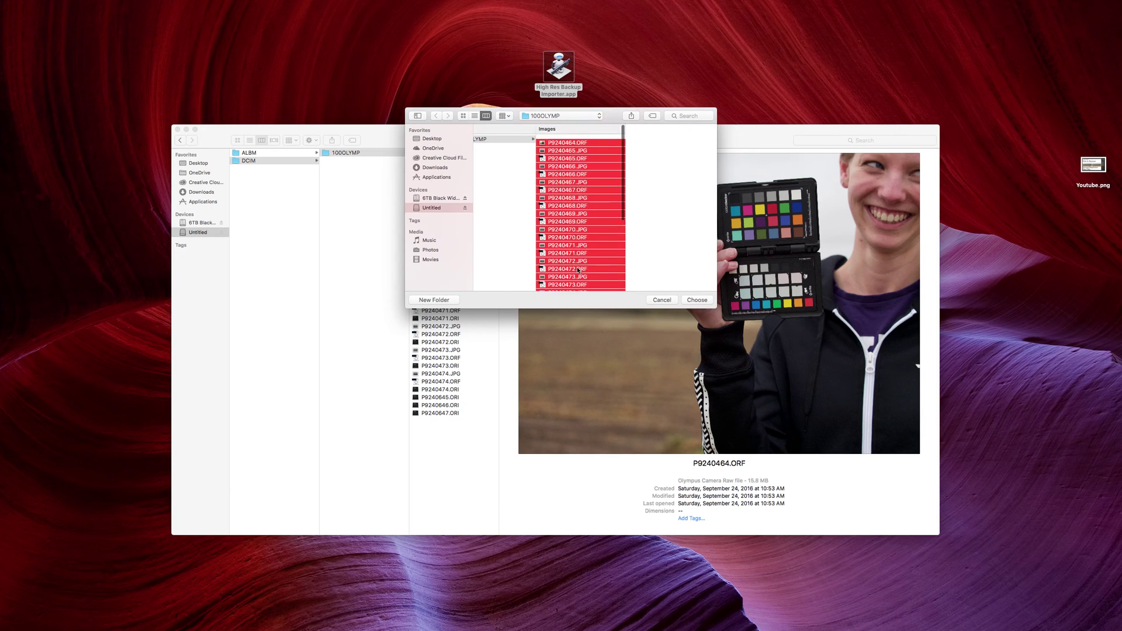
scroll(577, 270, "down", 1)
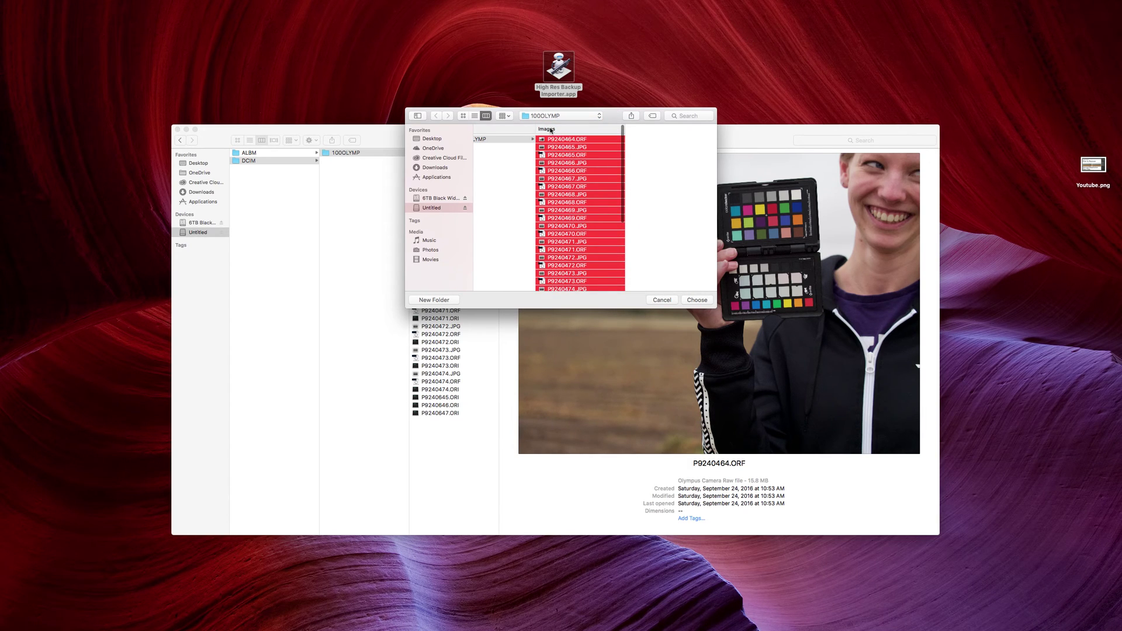
scroll(577, 245, "down", 8)
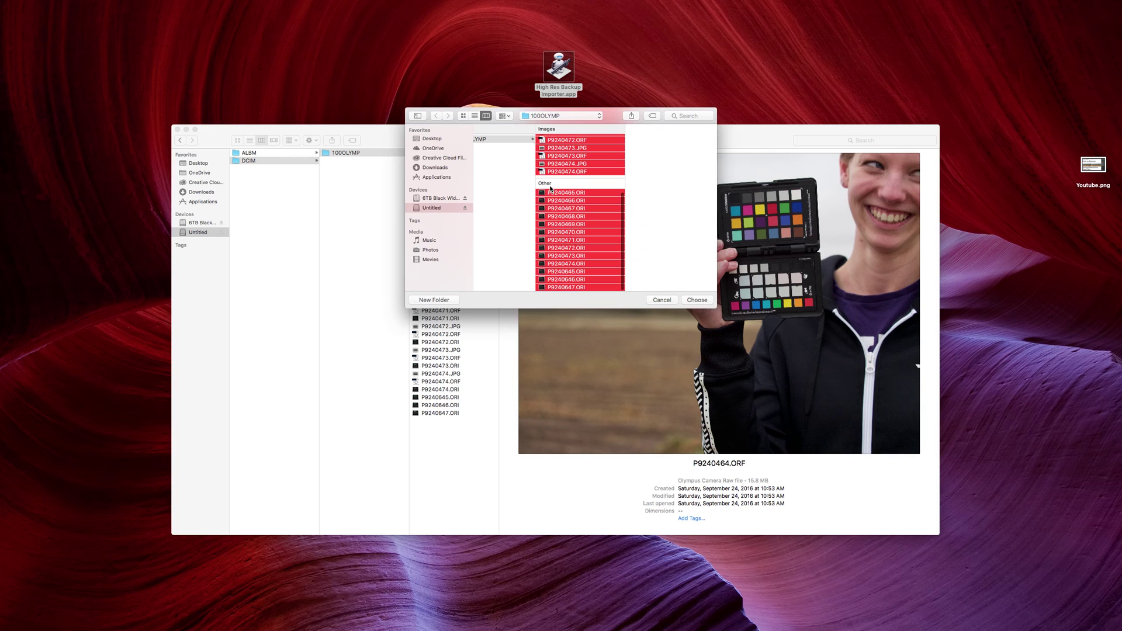
scroll(600, 251, "up", 8)
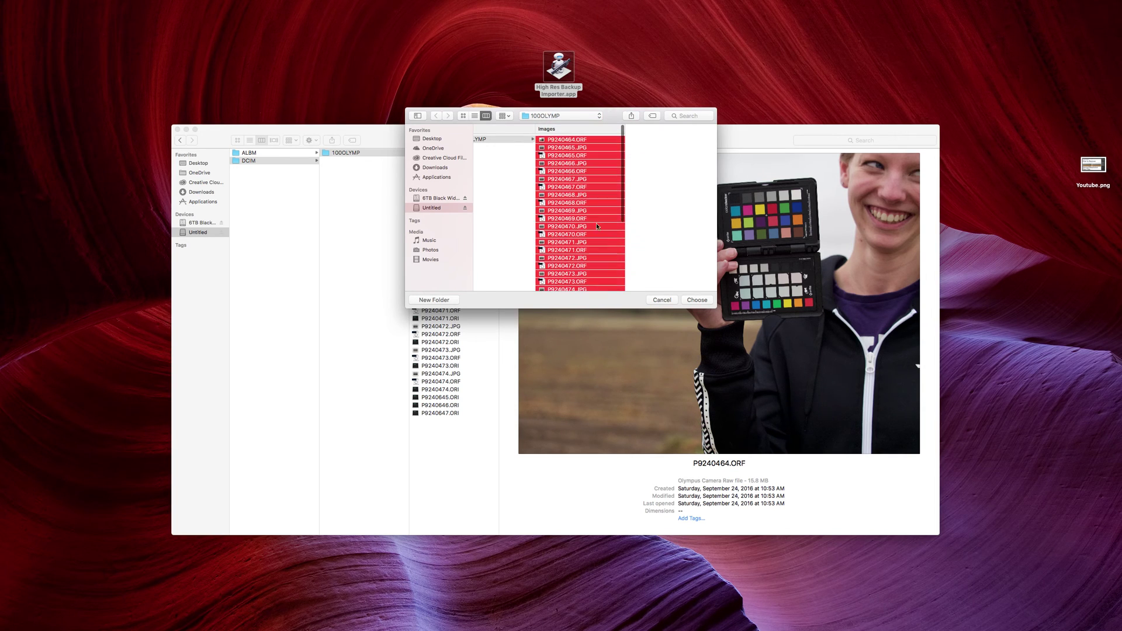
left_click(695, 300)
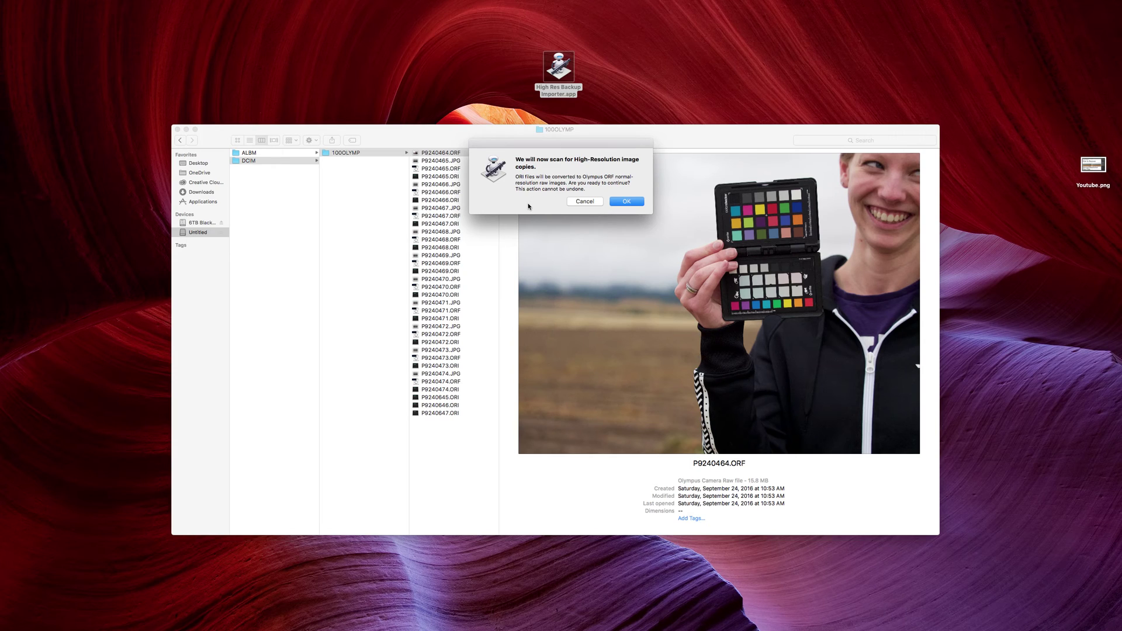
left_click(639, 203)
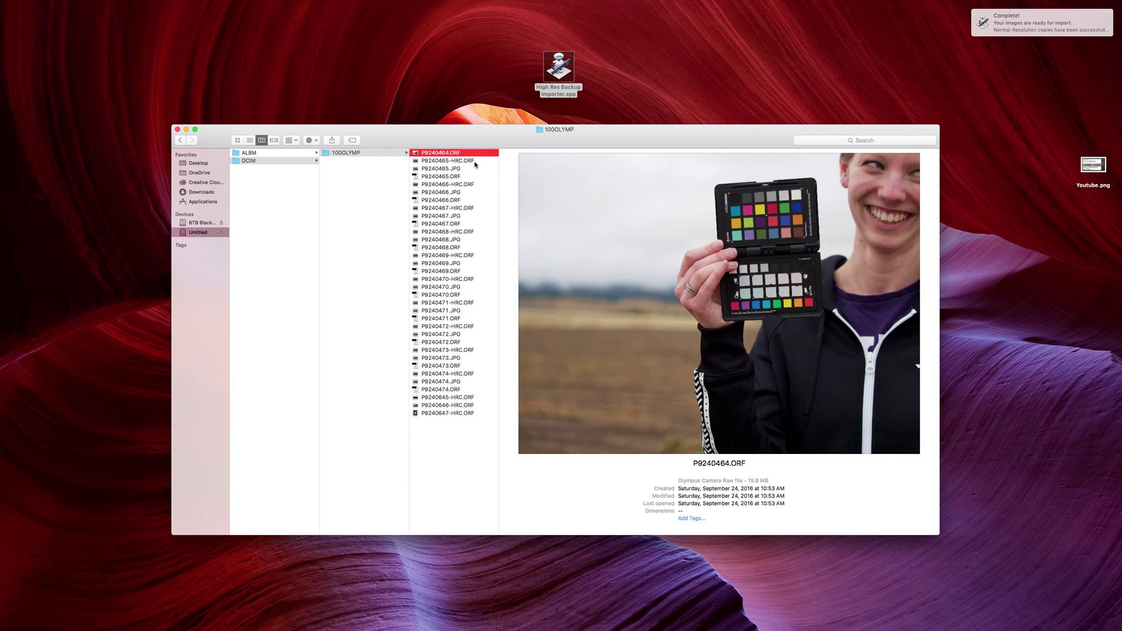
Compare previews of the converted 16.1 MB P9240465-HRC.ORF and the high-res P9240465.ORF.
left_click(476, 165)
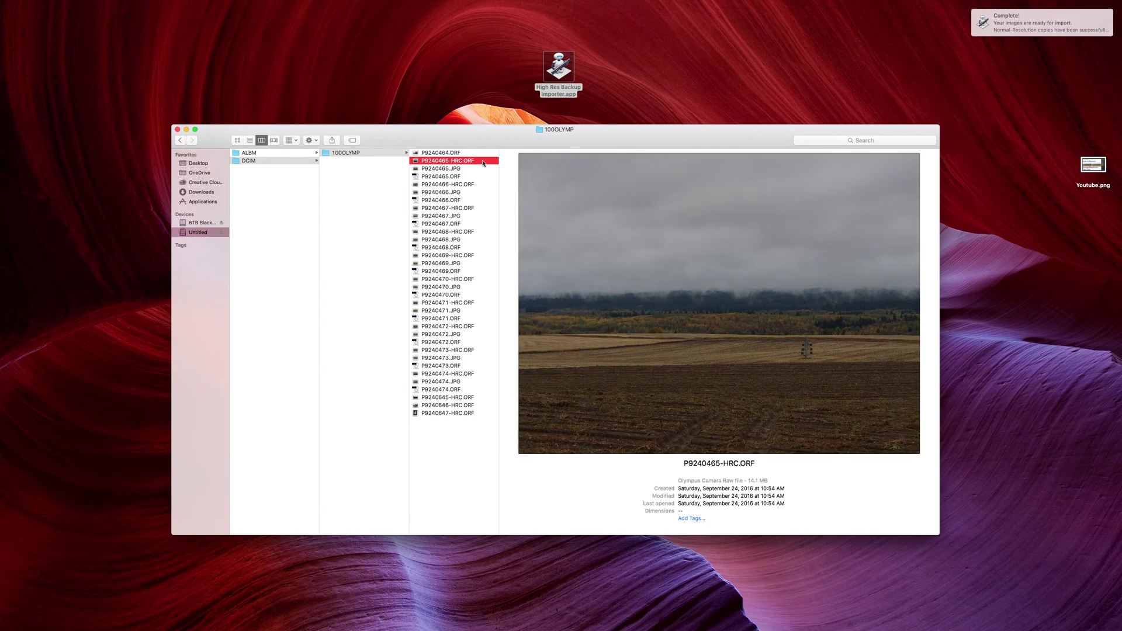
left_click(456, 176)
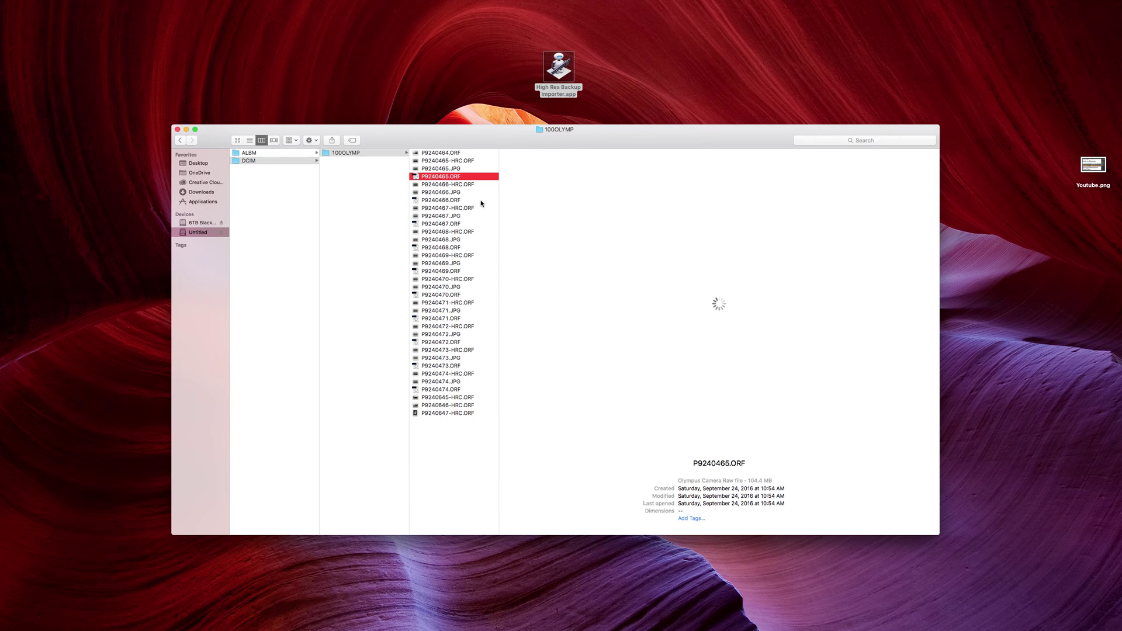
left_click(444, 161)
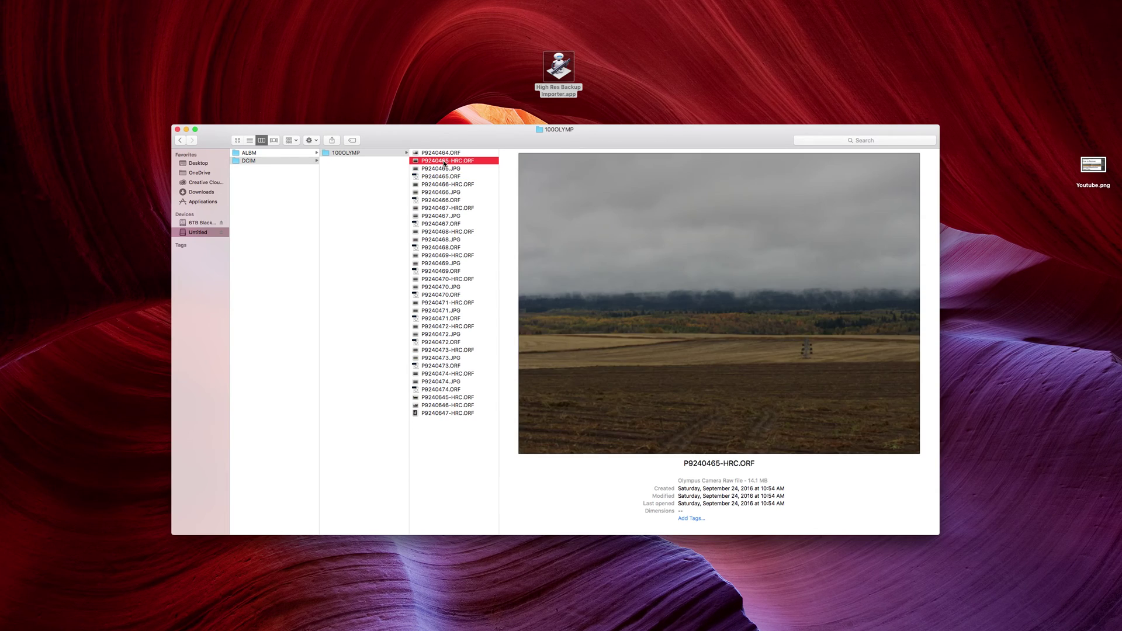